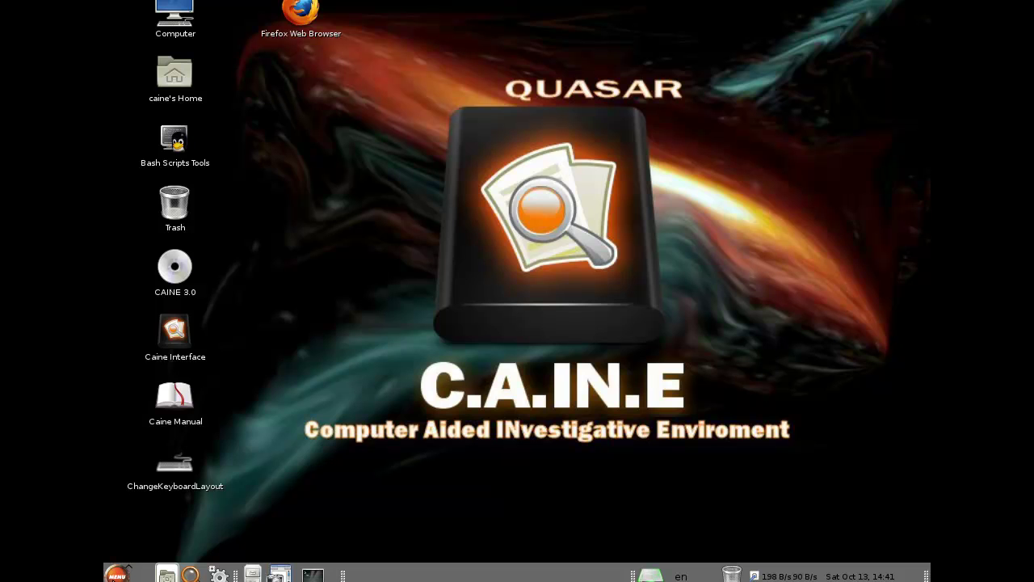
Set the display resolution to 1280 × 720, keep the new configuration and close the monitor preferences
left_click(117, 574)
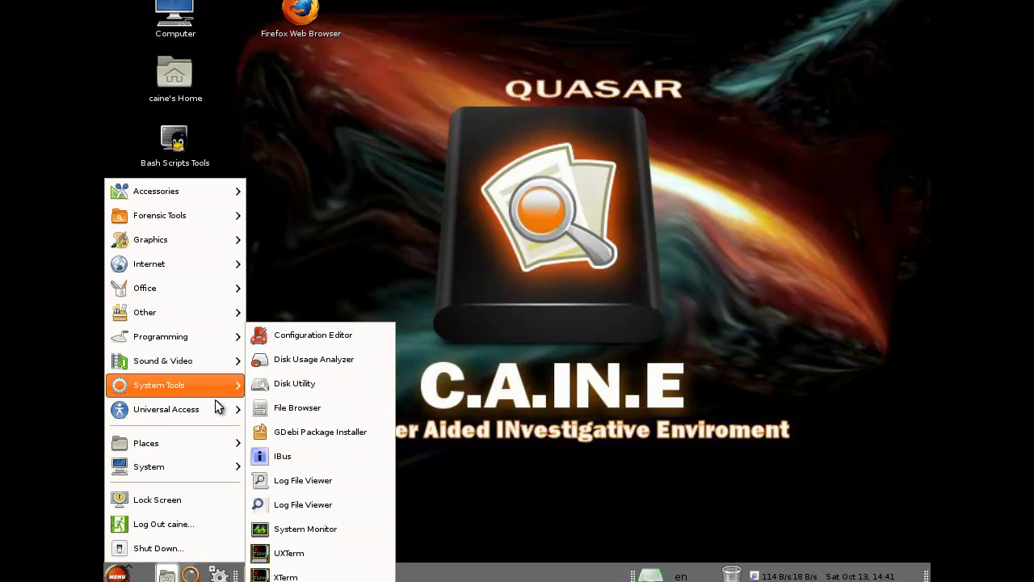
mouse_move(198, 460)
mouse_move(287, 464)
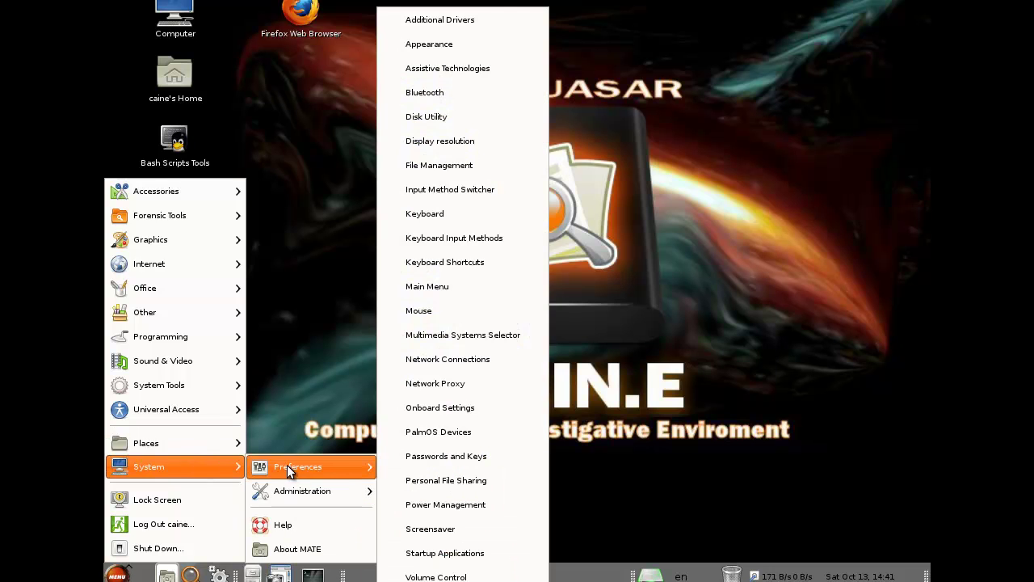
left_click(467, 145)
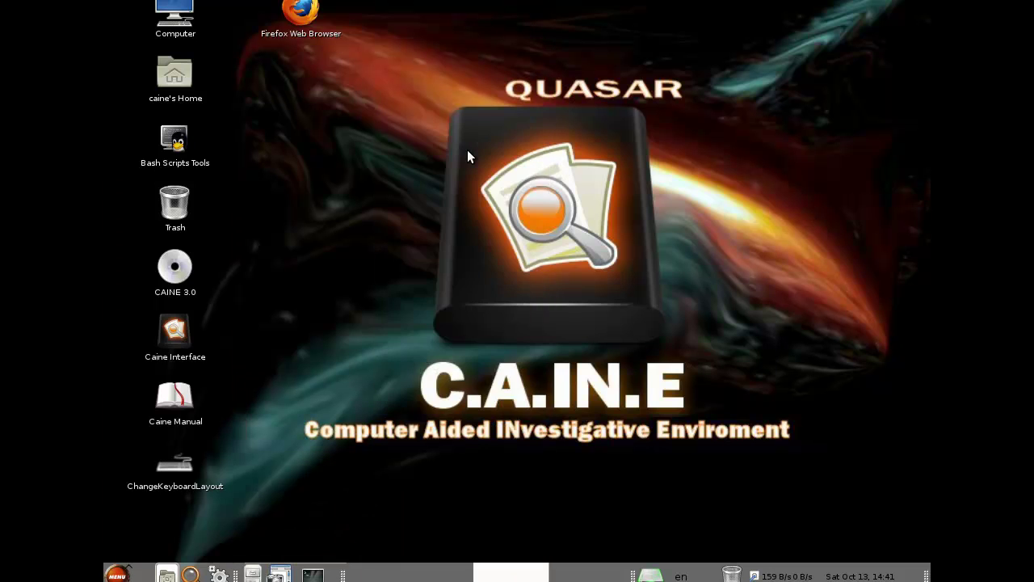
left_click(676, 201)
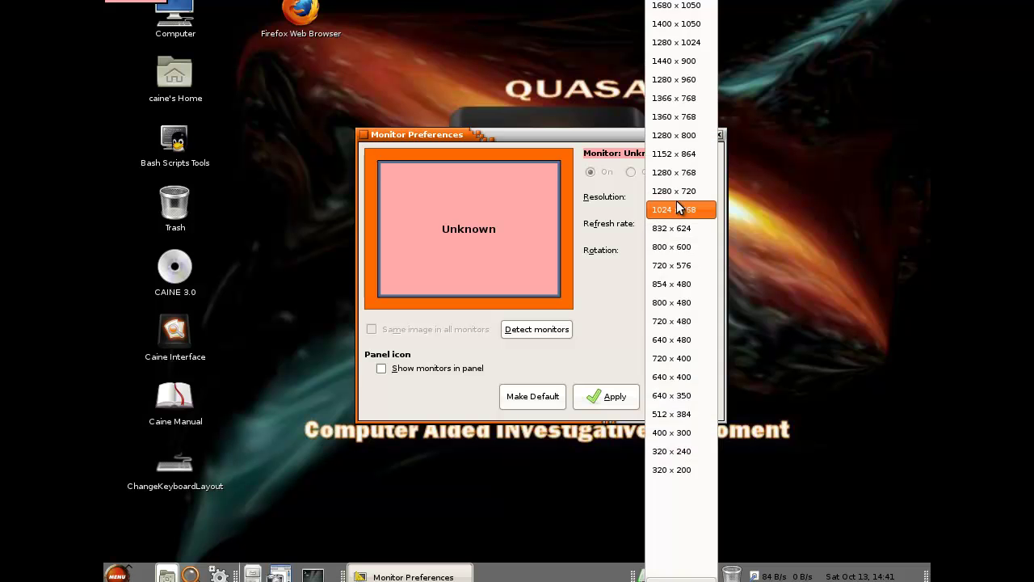
left_click(677, 189)
left_click(577, 409)
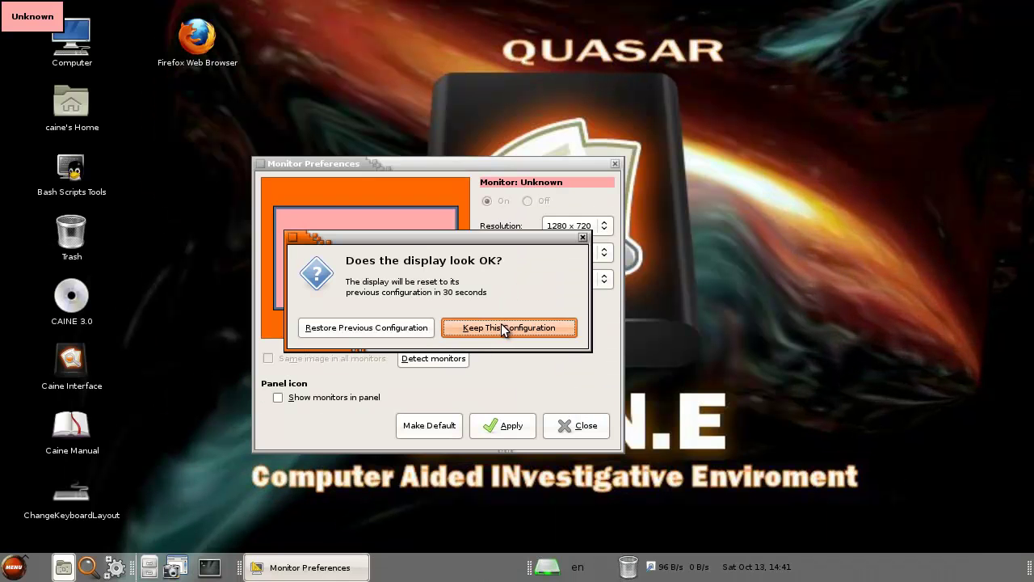
left_click(502, 327)
left_click(582, 428)
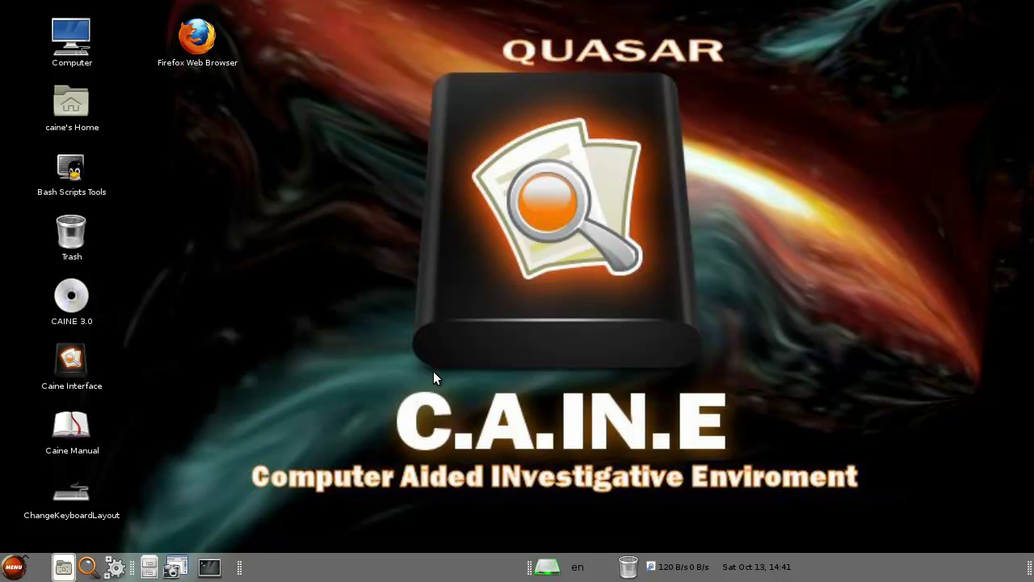
Open the Bash Scripts Tools terminal, list its directory contents with ls, and close the terminal
left_click_drag(407, 52, 710, 452)
double_click(83, 174)
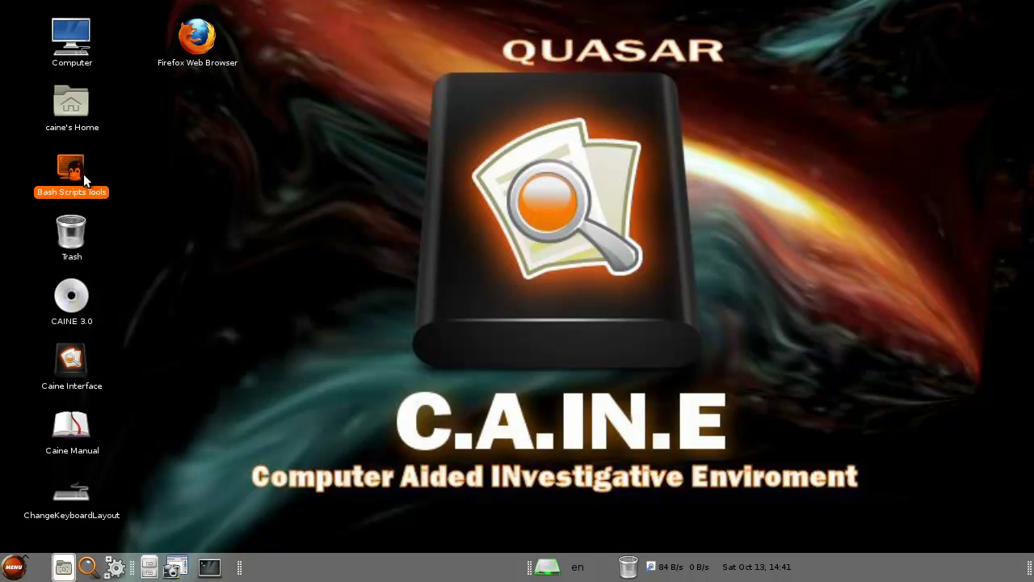
left_click_drag(252, 86, 575, 103)
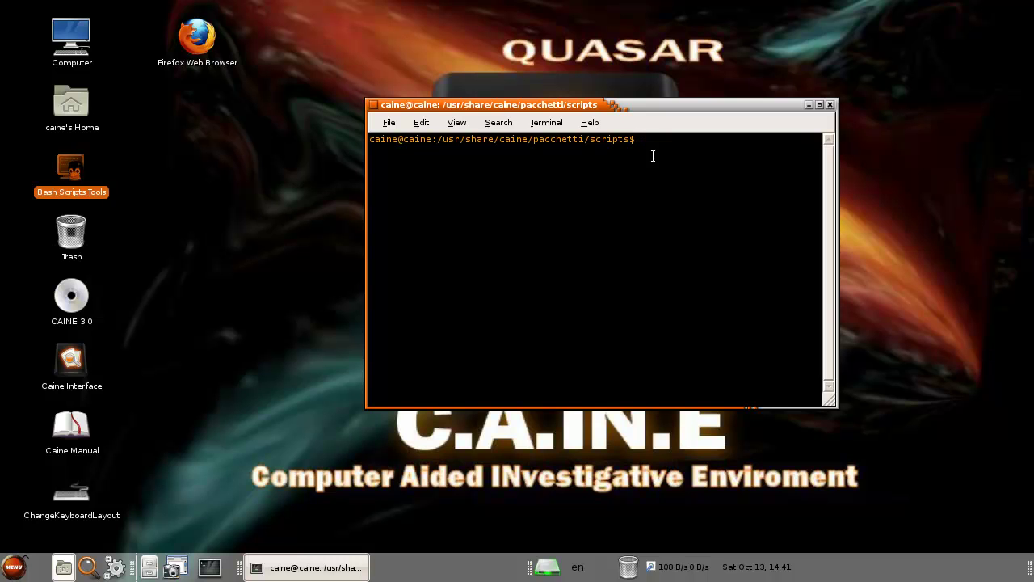
type("ls")
key("Return")
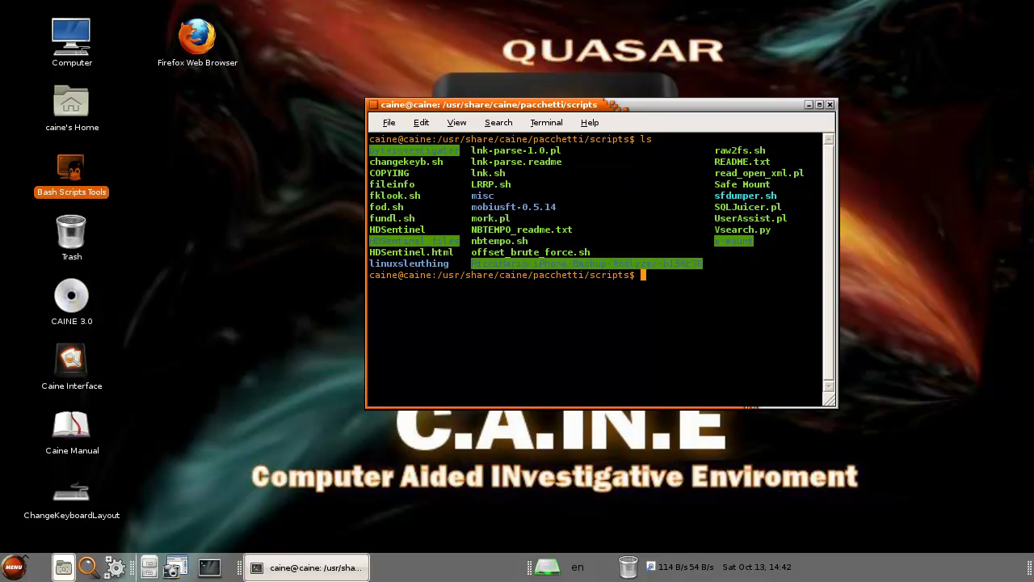
left_click(830, 105)
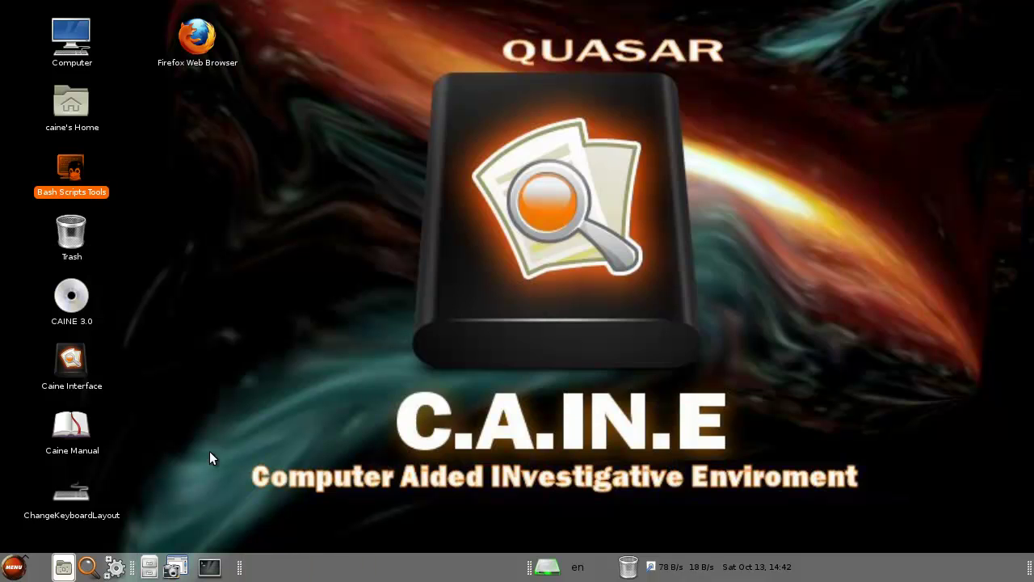
Look through the mobile and network forensics entries and launch the Caine Interface from the forensic tools
left_click(15, 567)
mouse_move(102, 207)
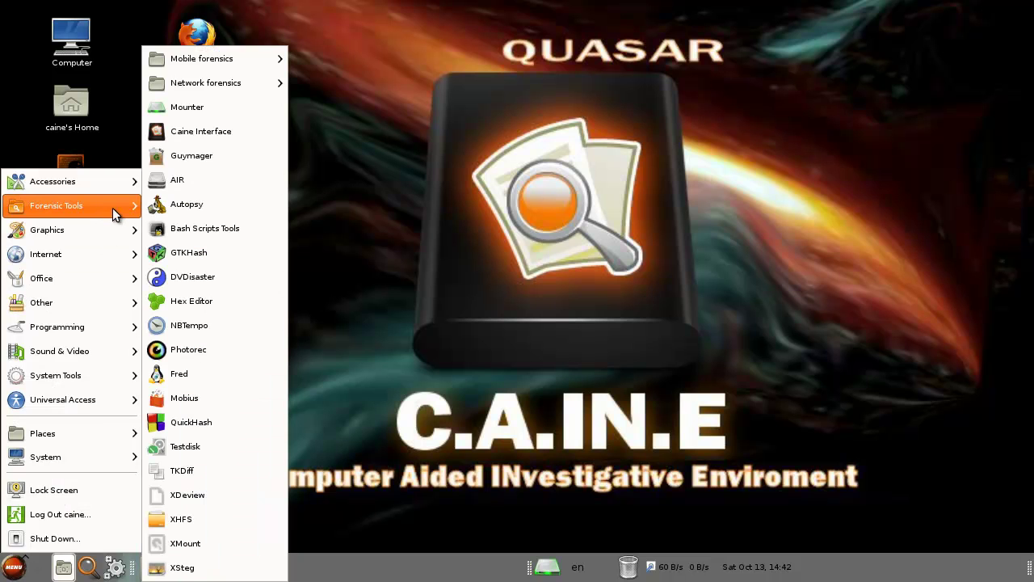
mouse_move(248, 62)
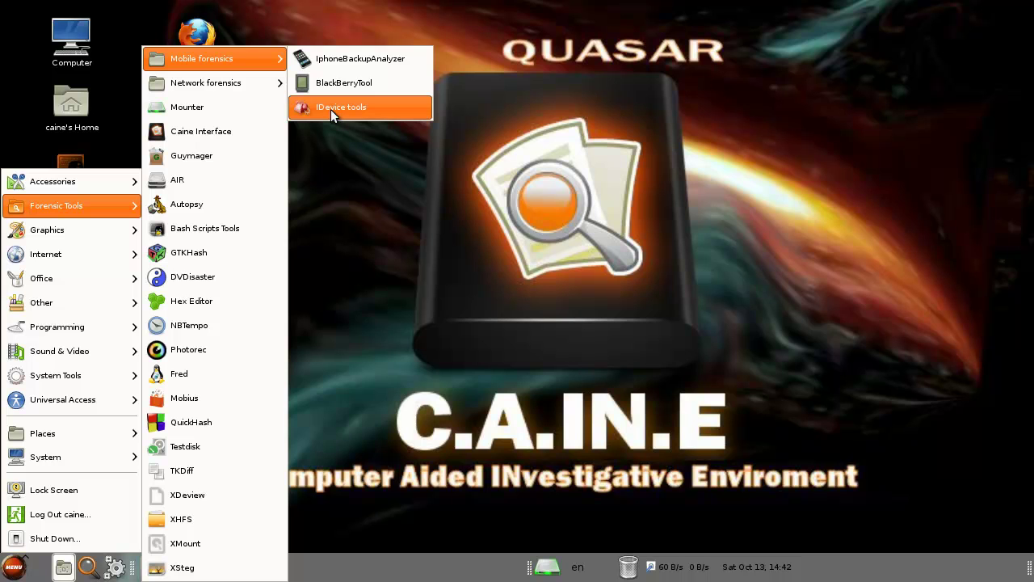
mouse_move(278, 85)
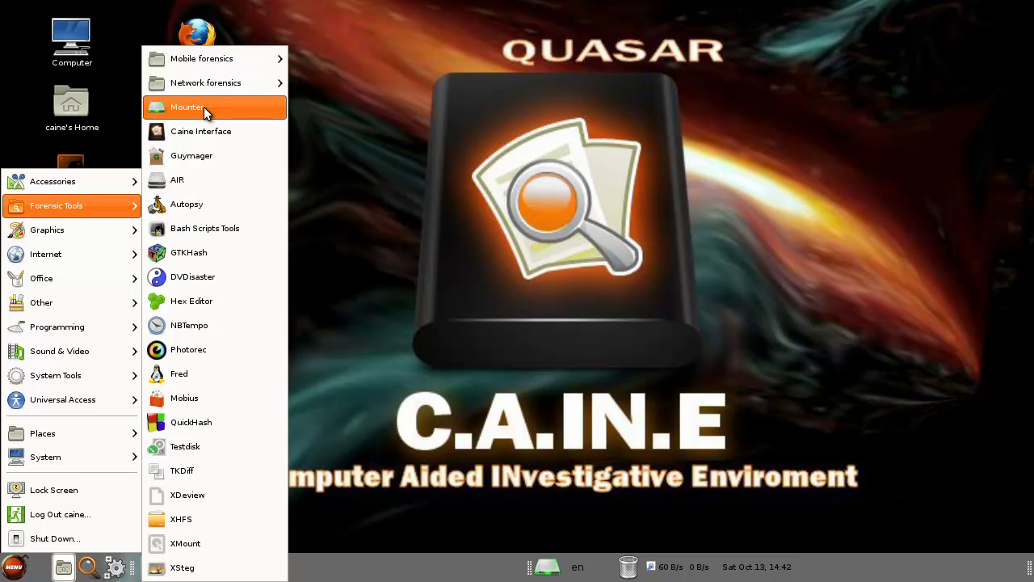
left_click(232, 136)
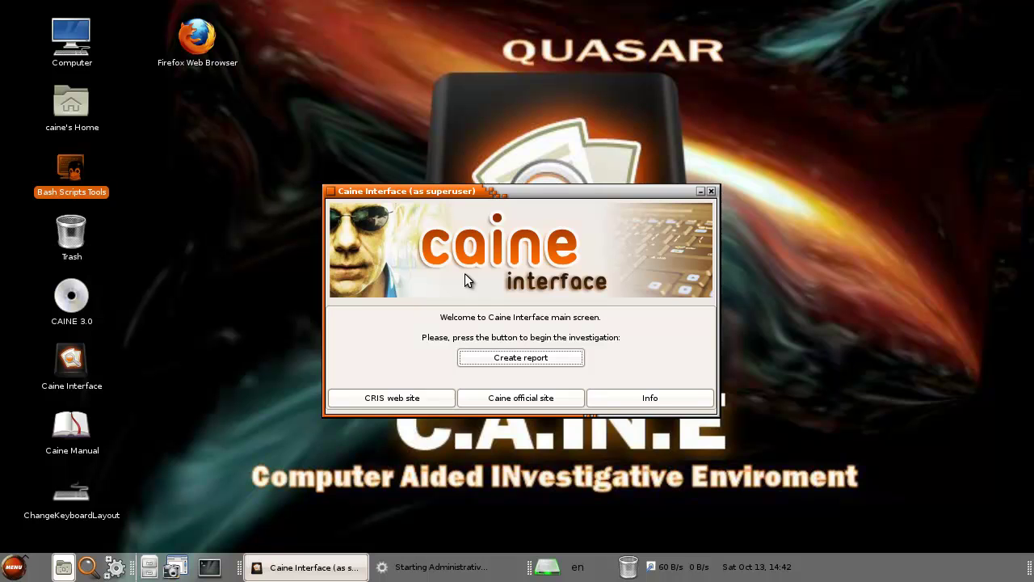
Create an investigation report with the case name Spoonfed and enter the investigator's name
left_click(519, 357)
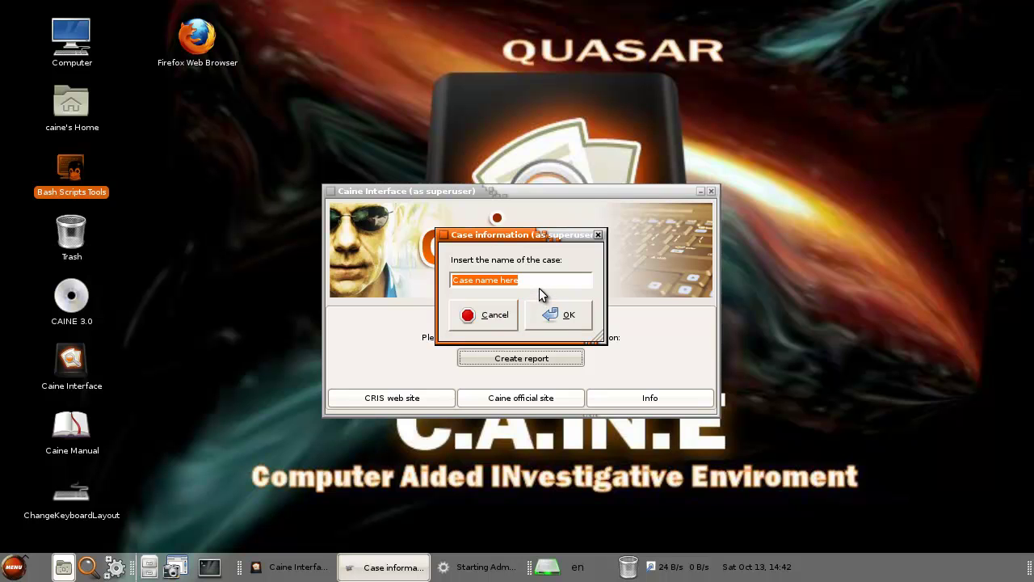
type("Spoonfed")
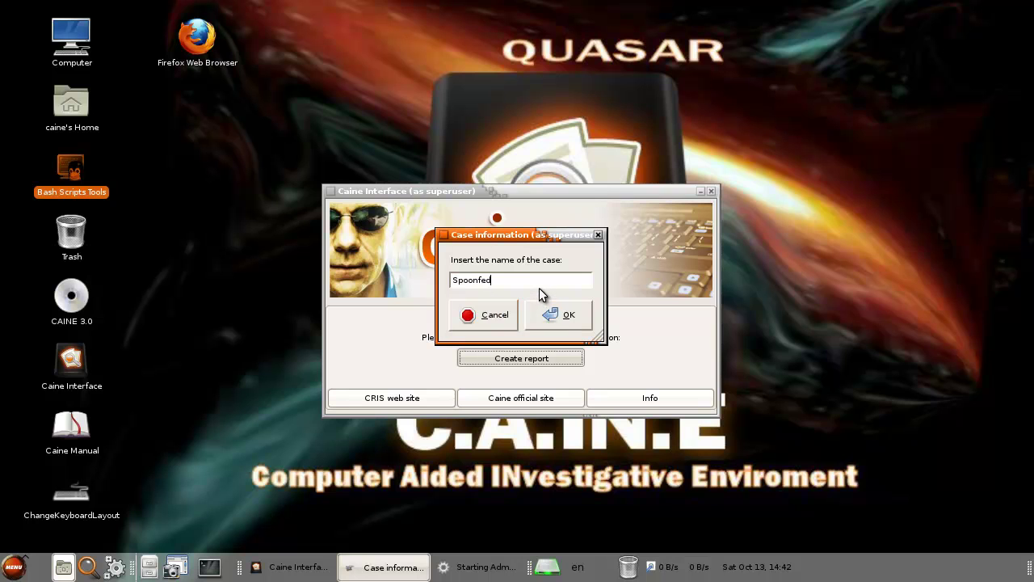
left_click(549, 315)
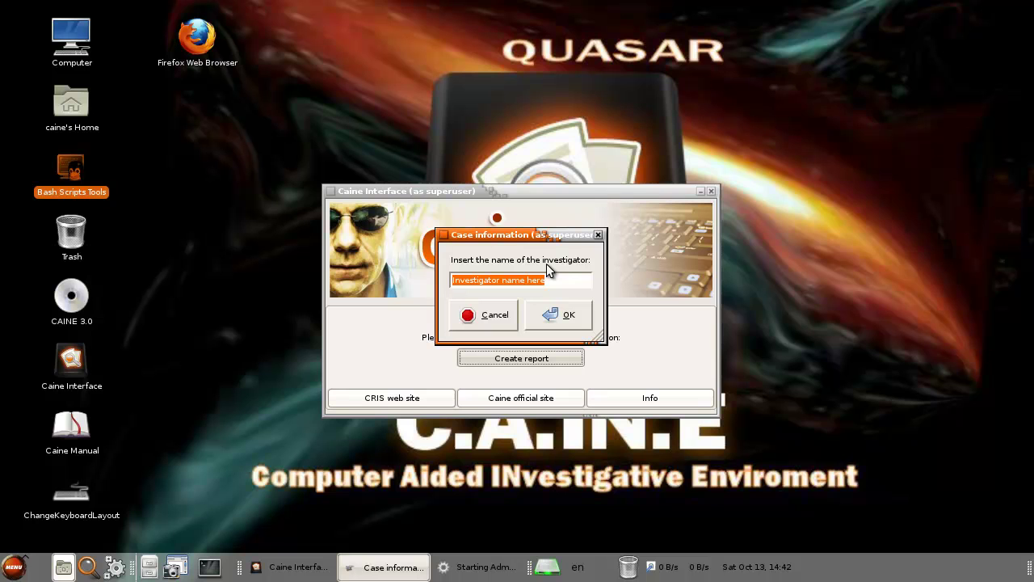
type("Spoonfed")
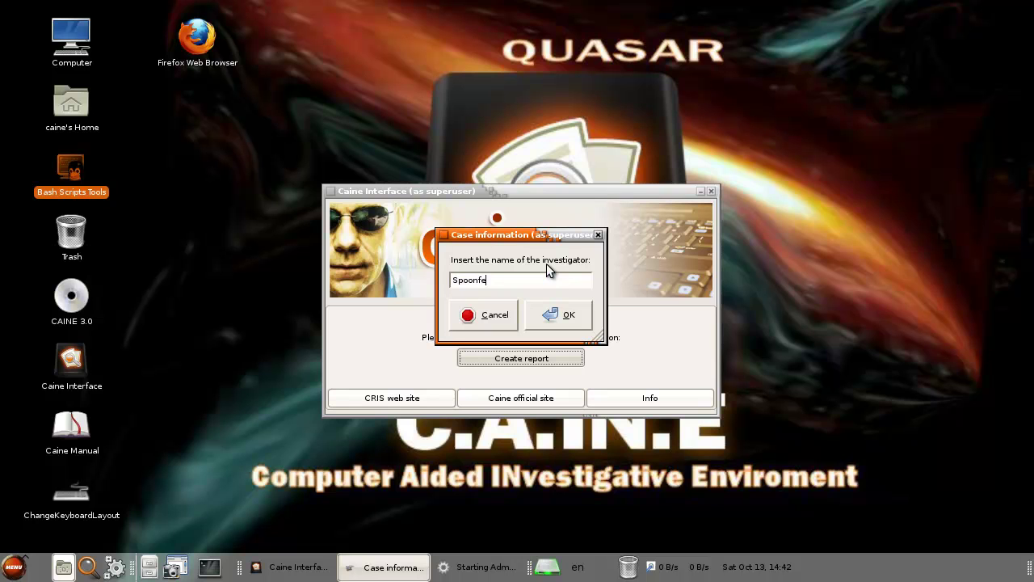
left_click(557, 312)
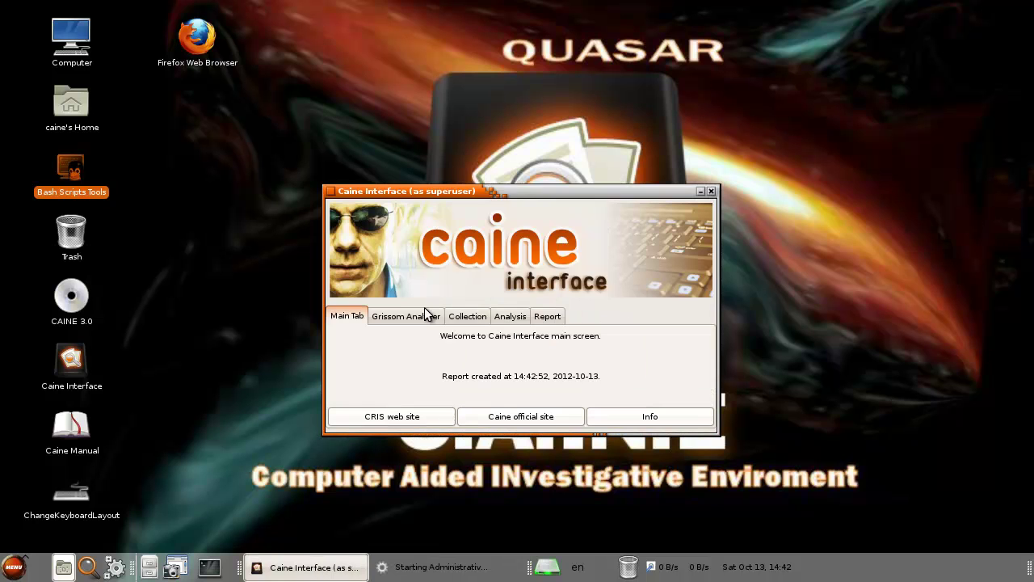
Examine the Grissom Analyzer and Collection tools, and view the device list in Guymager before closing it
left_click_drag(461, 194, 399, 75)
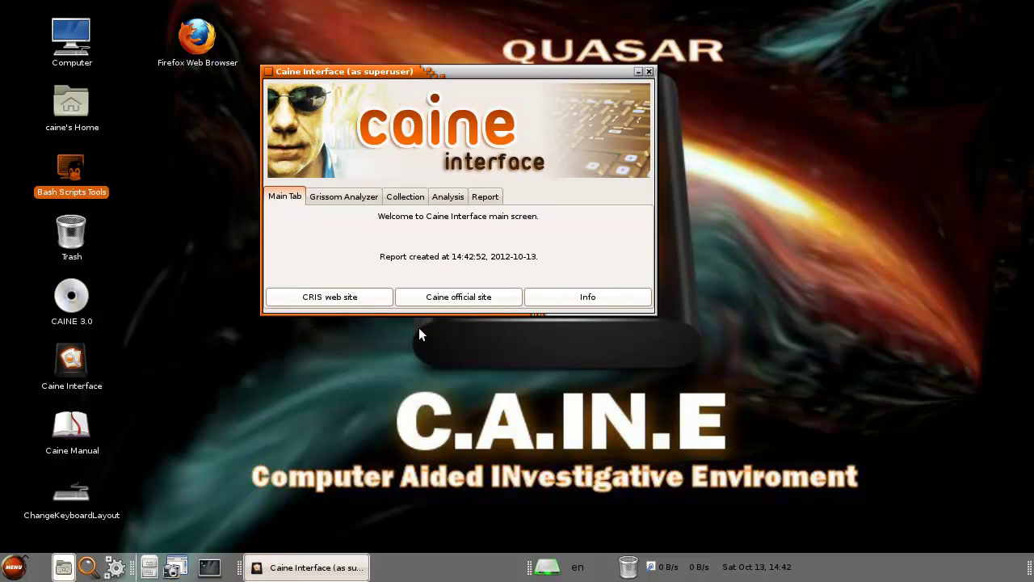
left_click(331, 201)
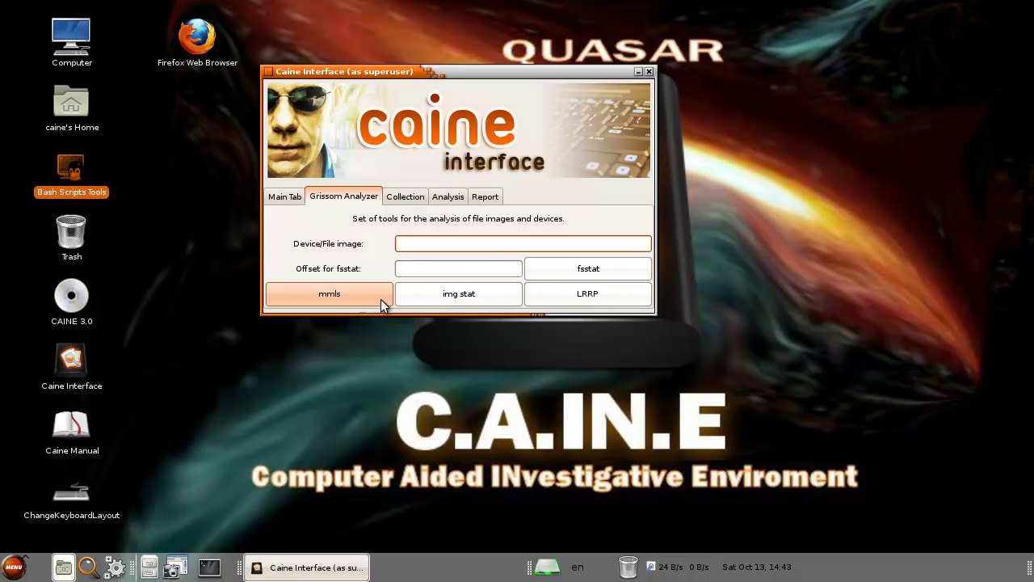
left_click(405, 196)
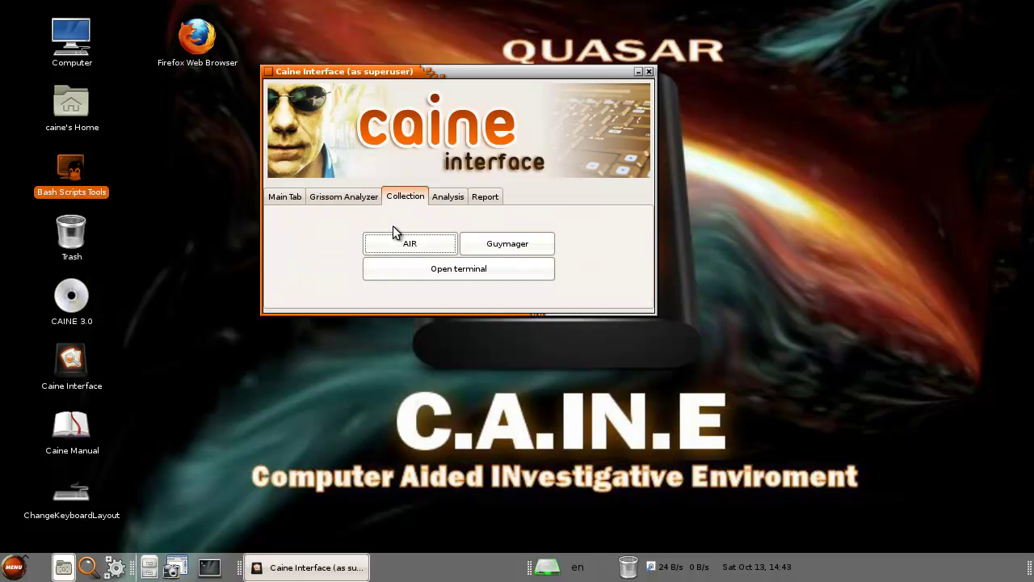
left_click(475, 240)
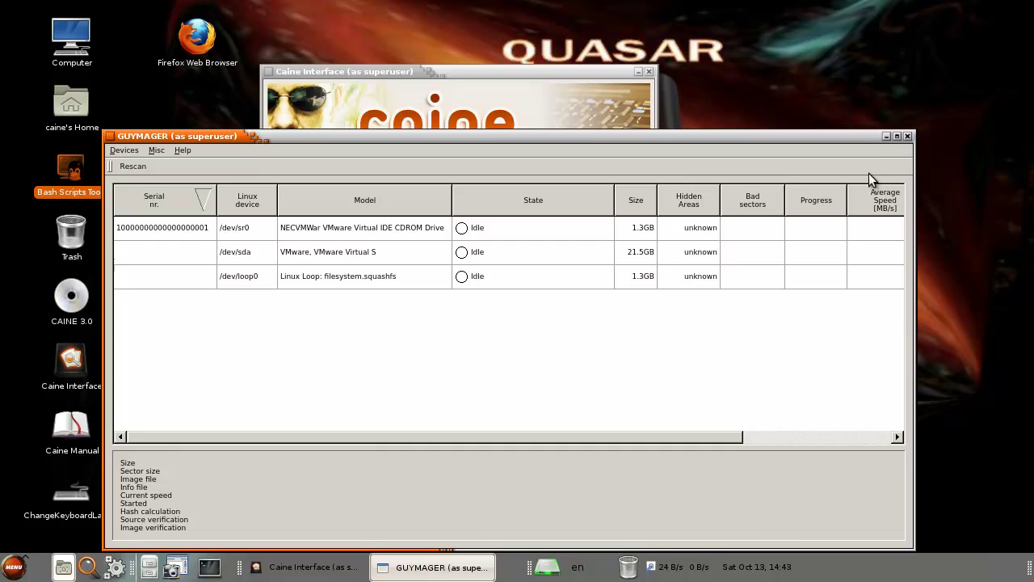
left_click(907, 136)
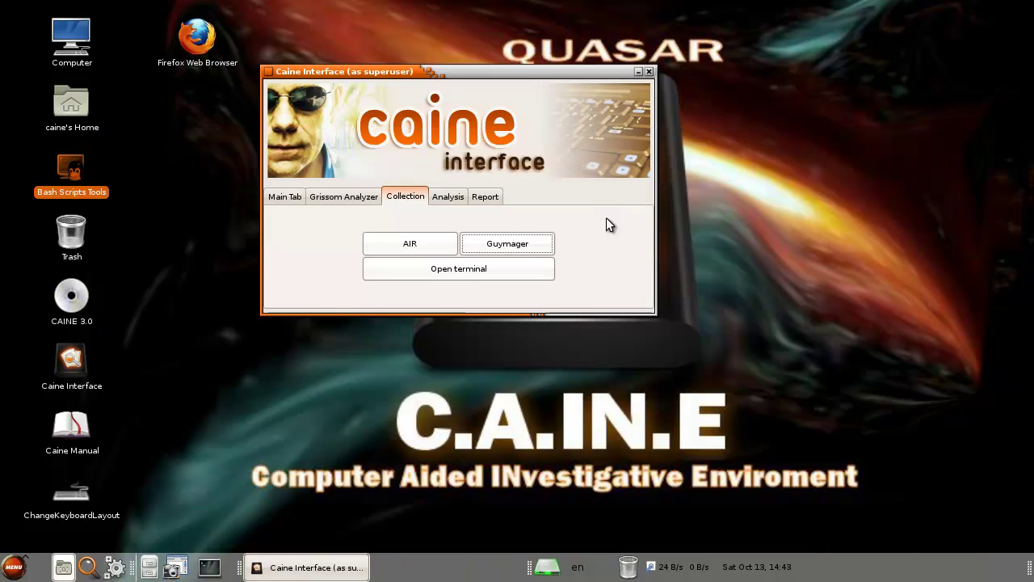
left_click(494, 244)
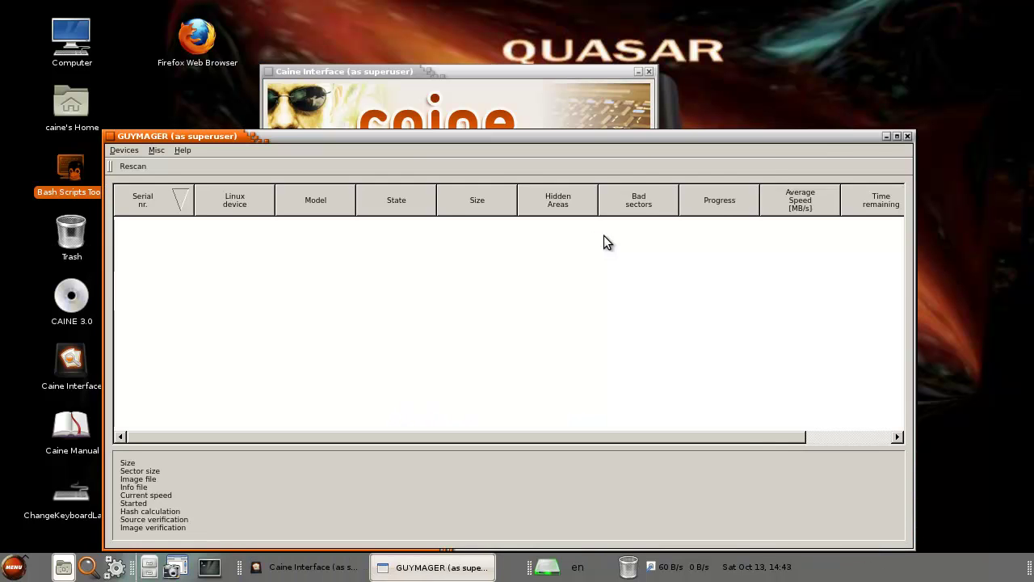
left_click(908, 136)
left_click(491, 245)
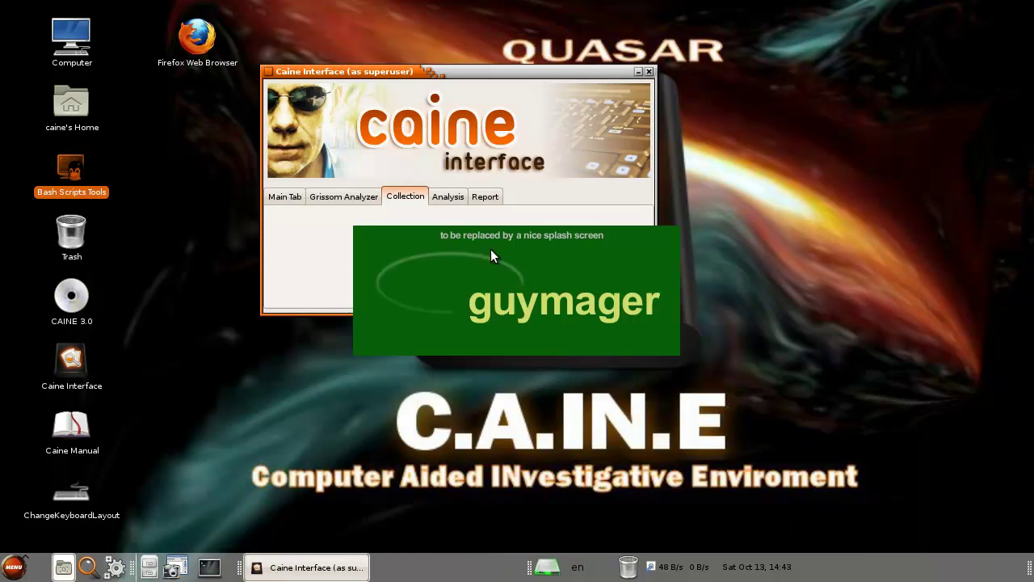
left_click(907, 136)
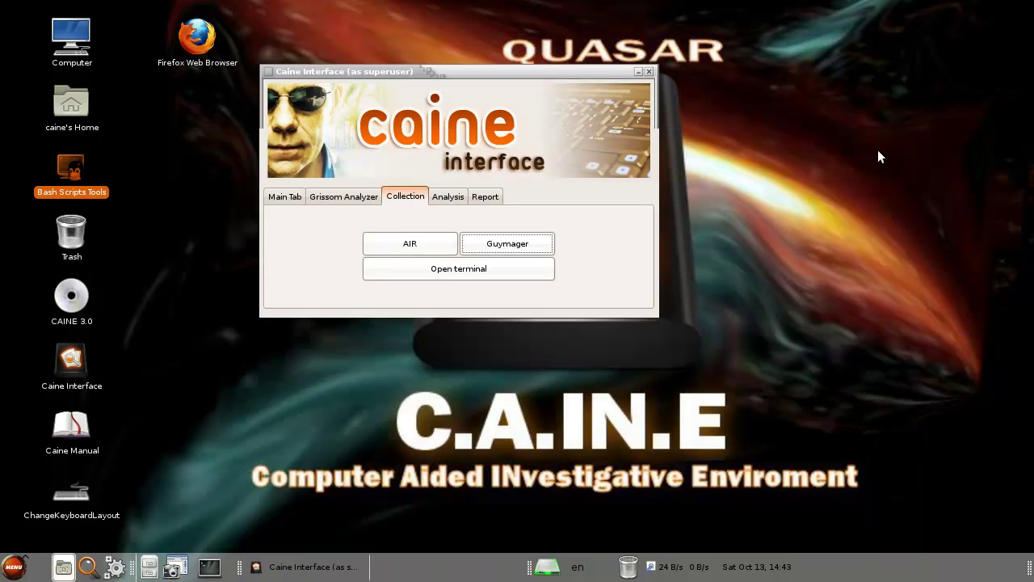
Examine the Analysis tools and start NBTempo to view its disk image or device selection, closing it without a choice
left_click(450, 201)
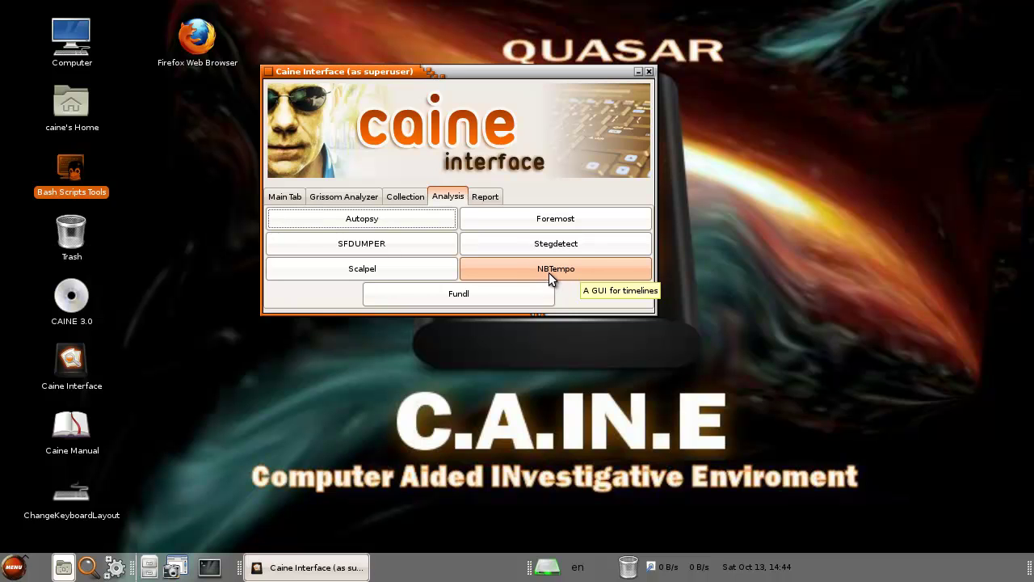
left_click(548, 275)
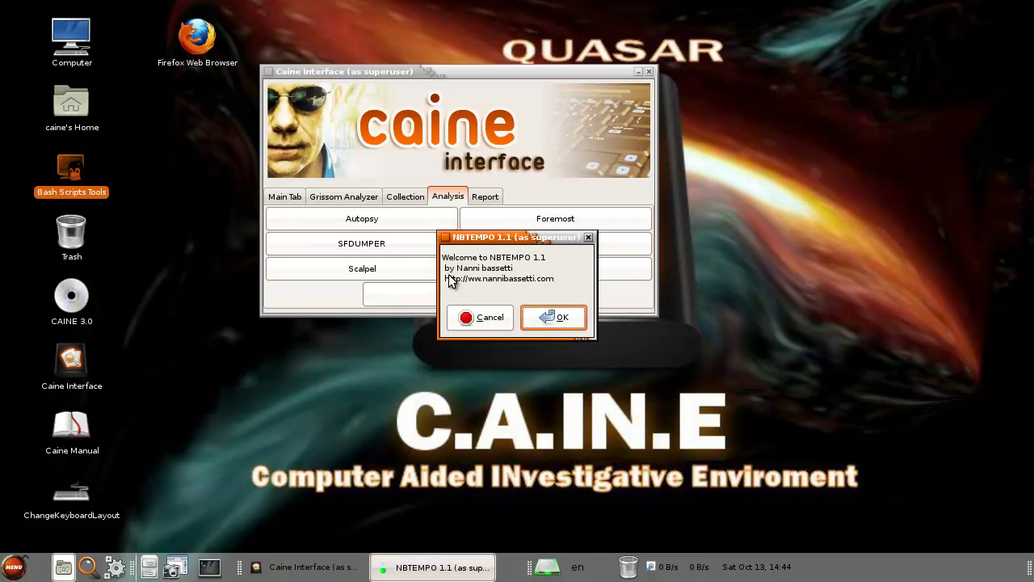
left_click(553, 316)
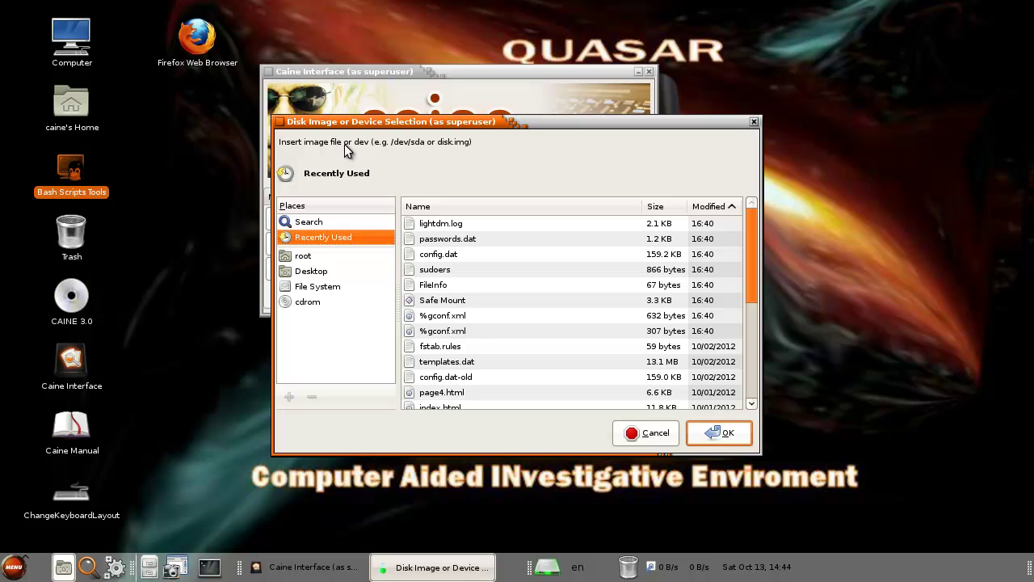
left_click(754, 121)
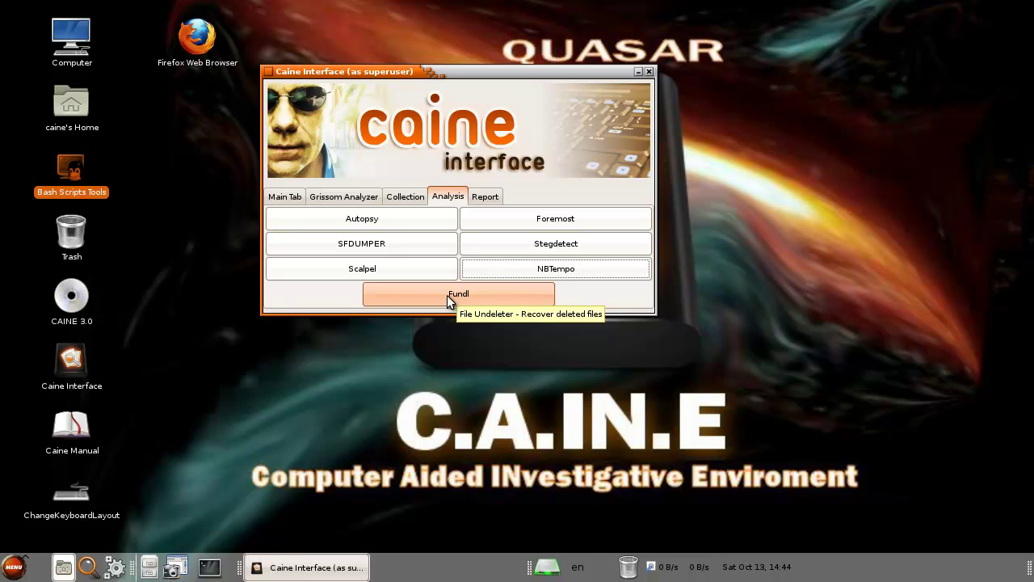
Examine the available report formats and close the Caine Interface
left_click(484, 198)
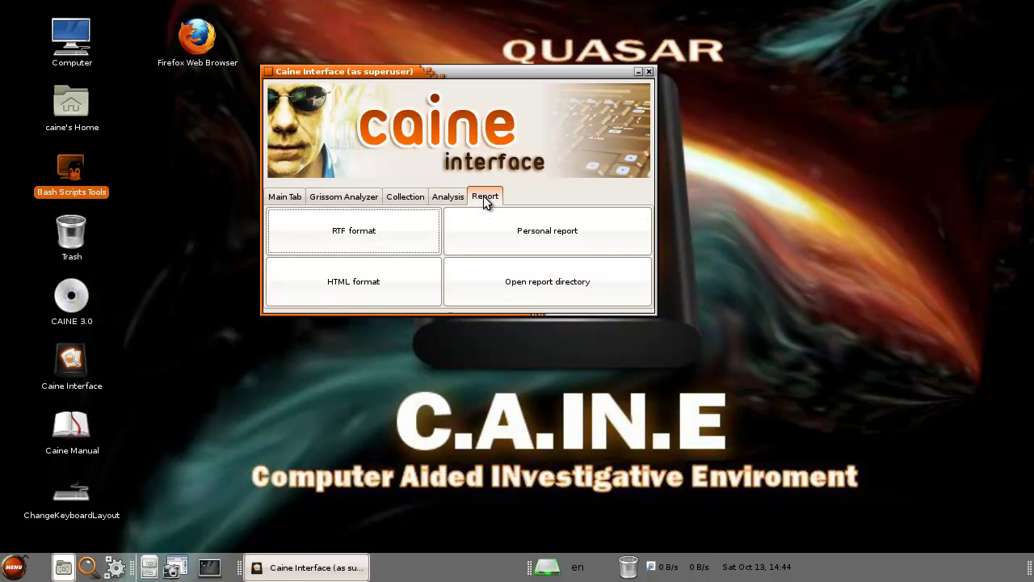
left_click(404, 231)
left_click(649, 71)
left_click(439, 246)
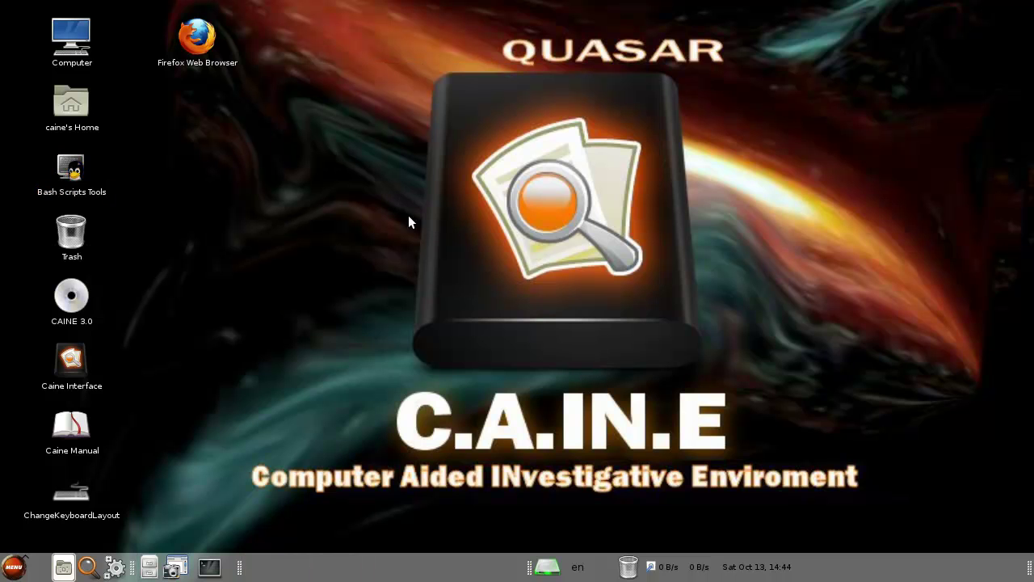
Look over the list of forensic tools and launch XHFS, the Macintosh HFS volume browser
left_click(14, 566)
mouse_move(117, 198)
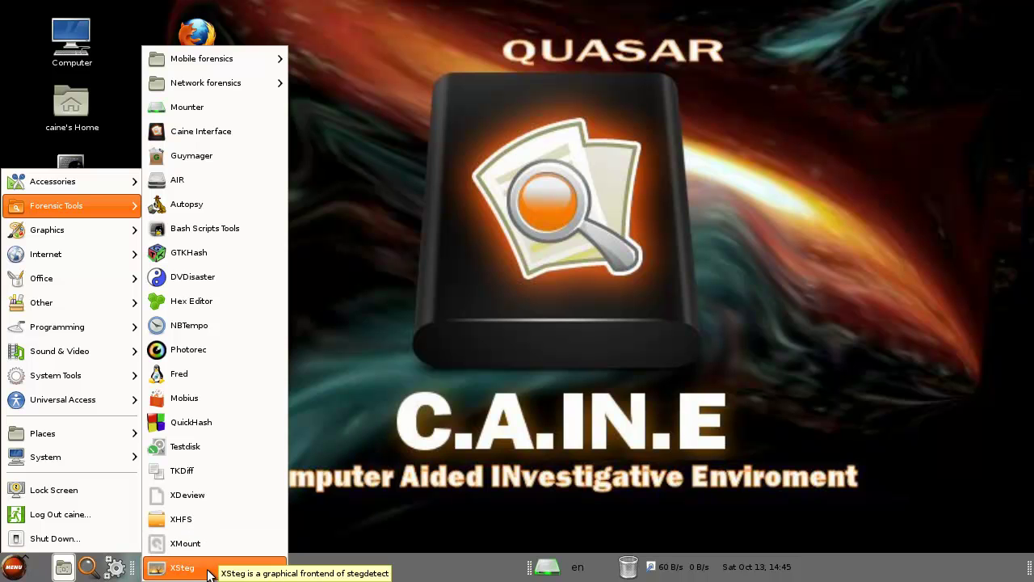
left_click(214, 524)
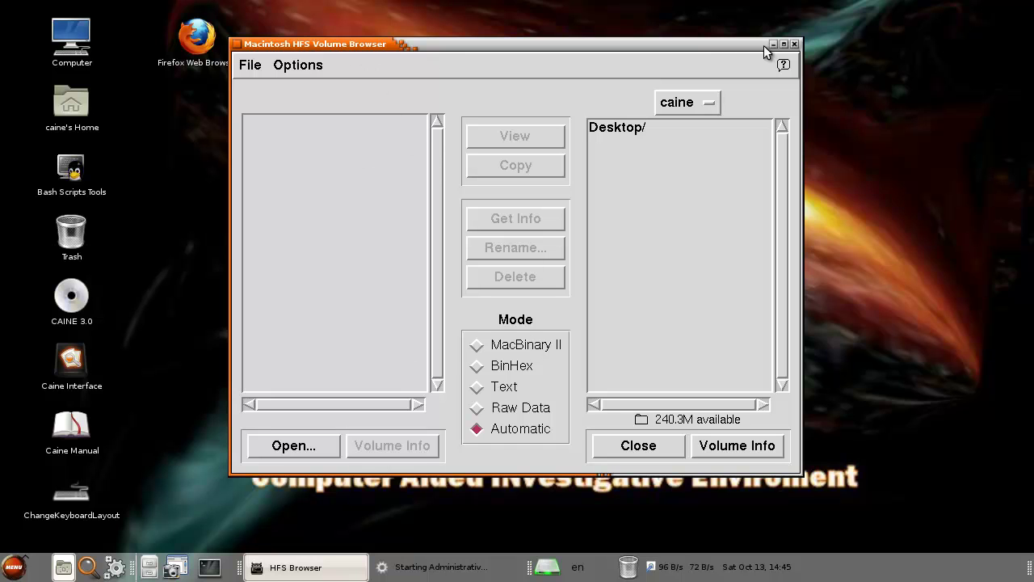
Close the HFS volume browser and examine the installed applications by category, from Forensic Tools and Graphics through Office, Programming, System Tools and Universal Access
left_click(795, 44)
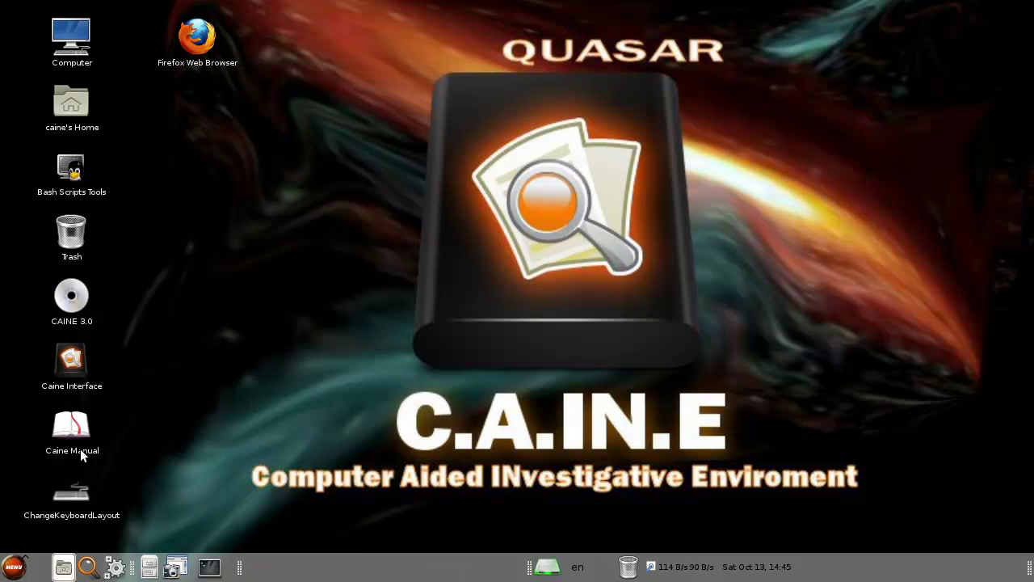
left_click(14, 566)
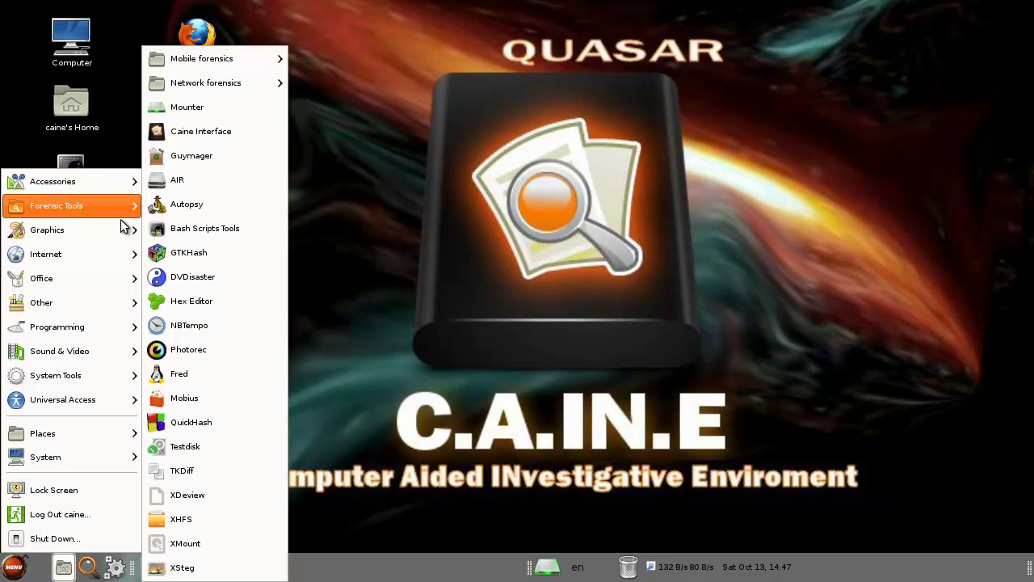
mouse_move(115, 227)
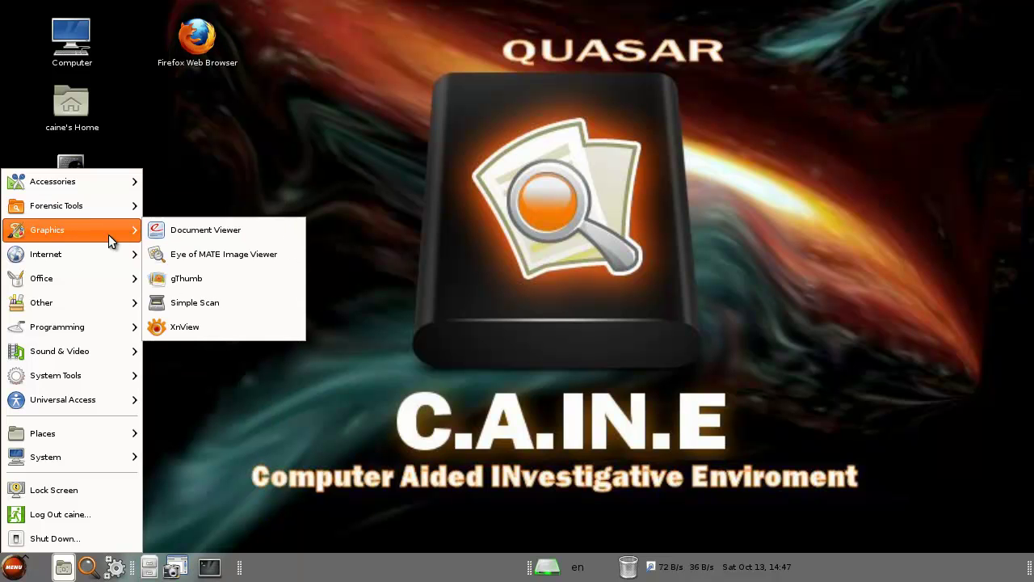
mouse_move(103, 257)
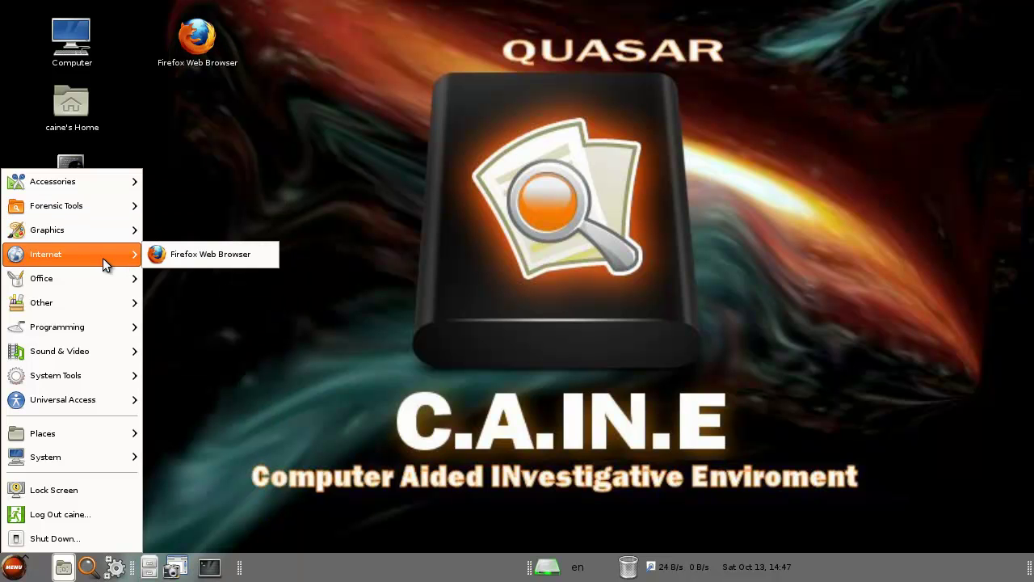
mouse_move(93, 275)
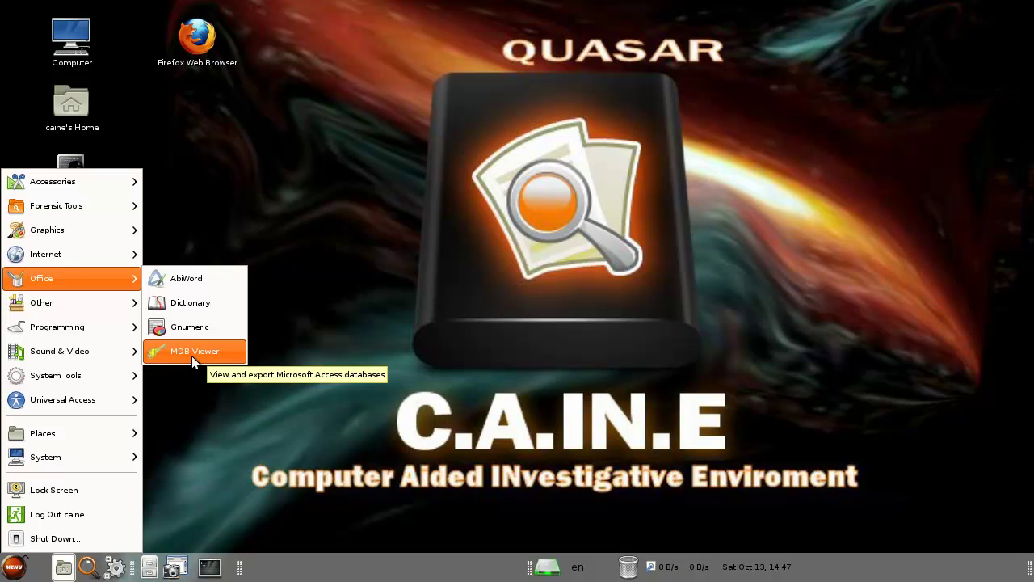
mouse_move(111, 311)
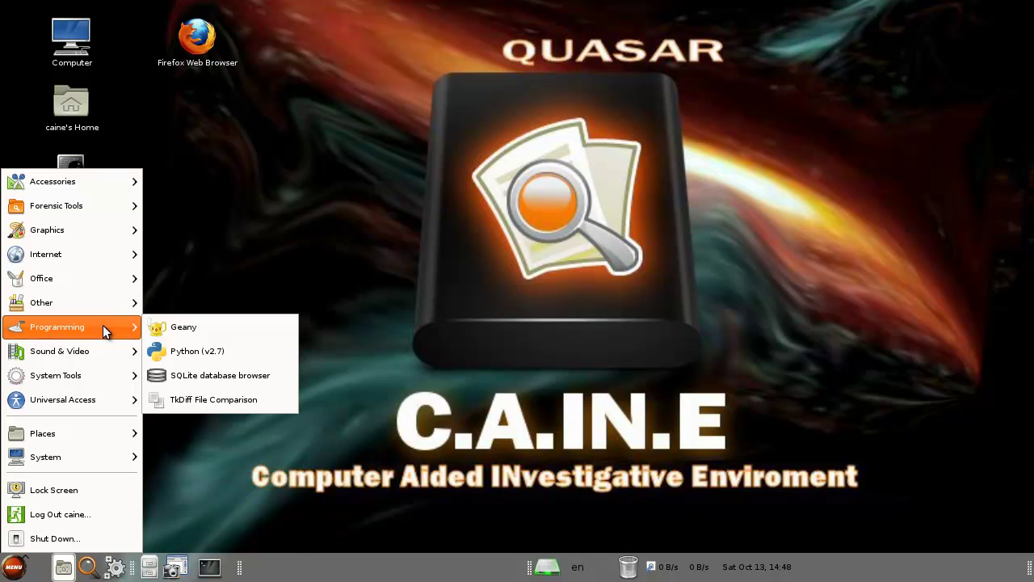
mouse_move(107, 348)
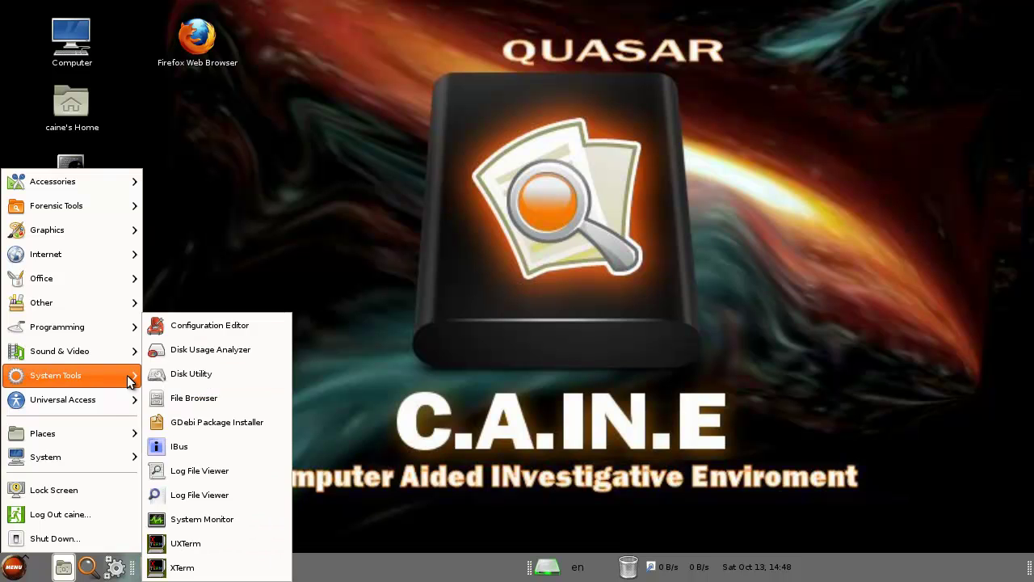
mouse_move(113, 401)
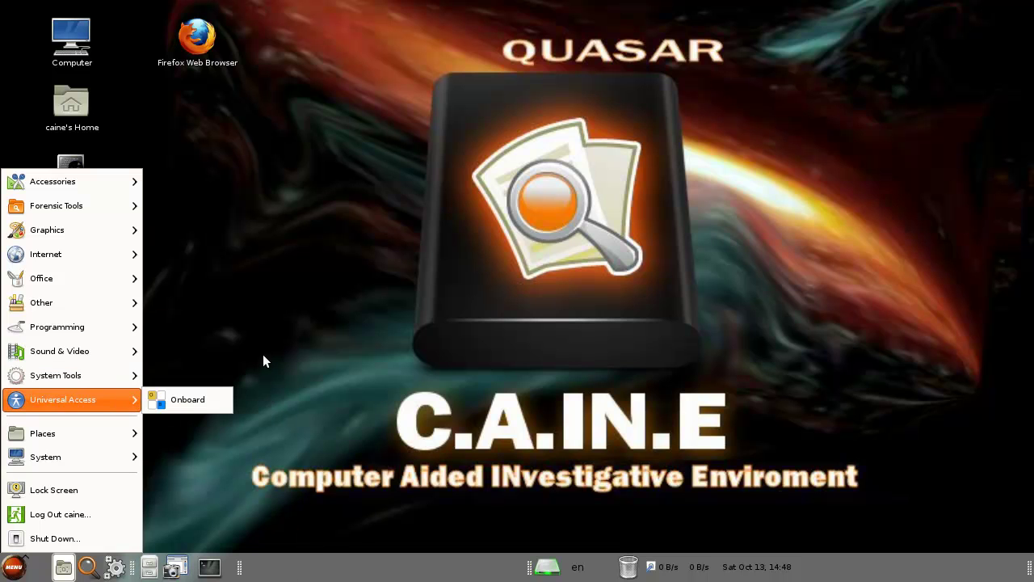
mouse_move(99, 433)
left_click(387, 386)
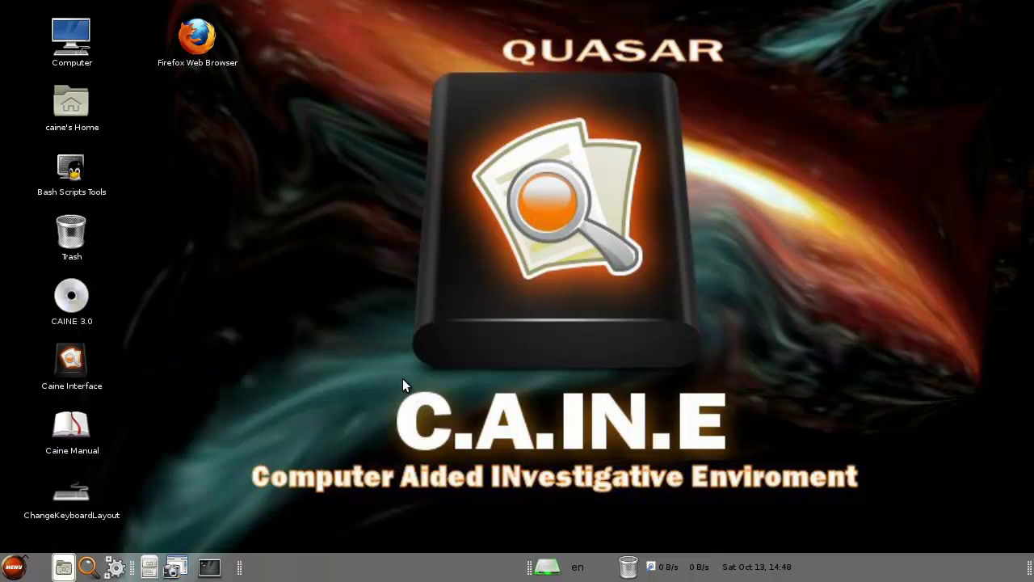